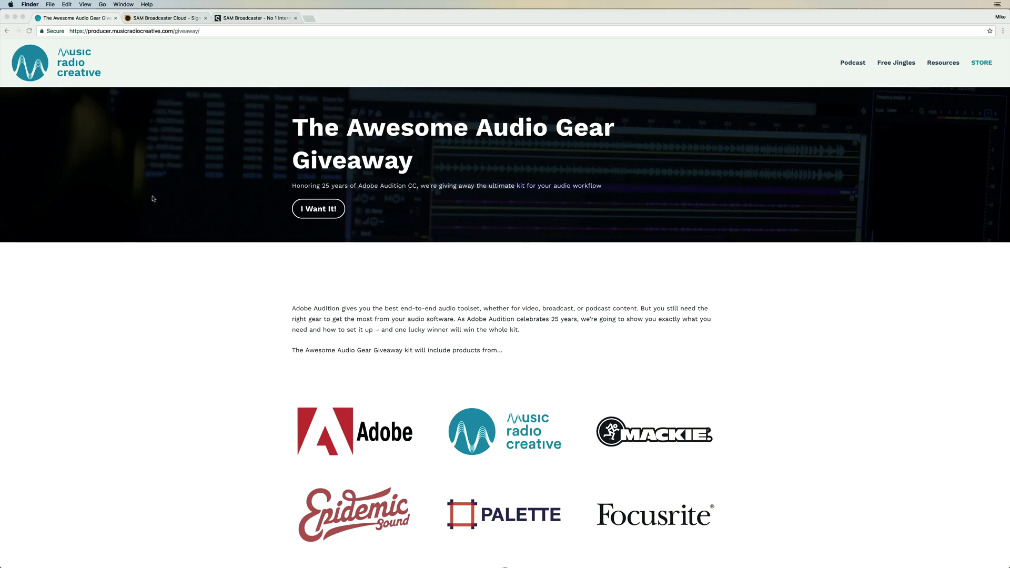
# Bring the Chrome window with the SAM Broadcaster Cloud sign-in page into focus and scroll down
pyautogui.click(153, 198)
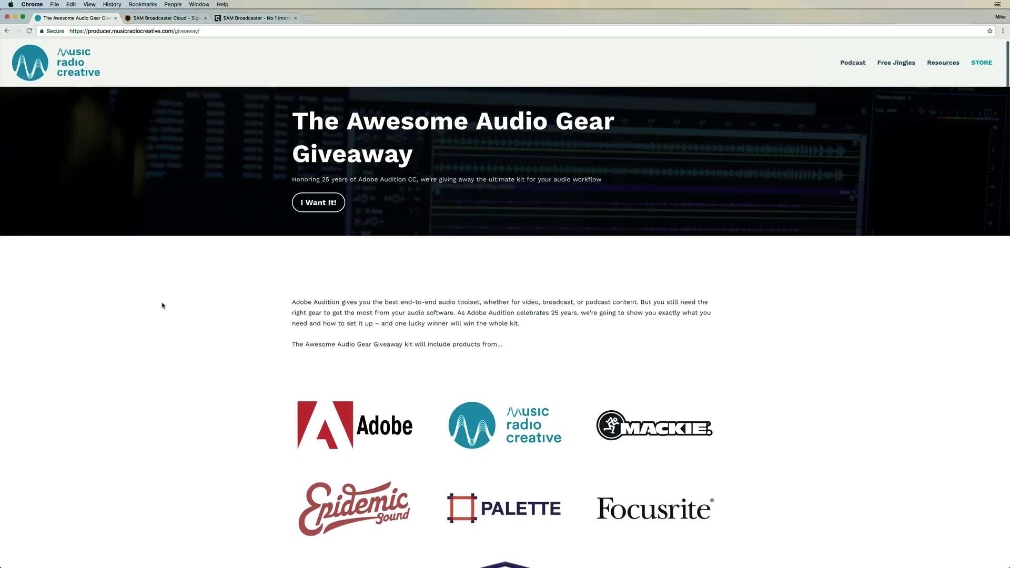
pyautogui.scroll(-5, 163, 305)
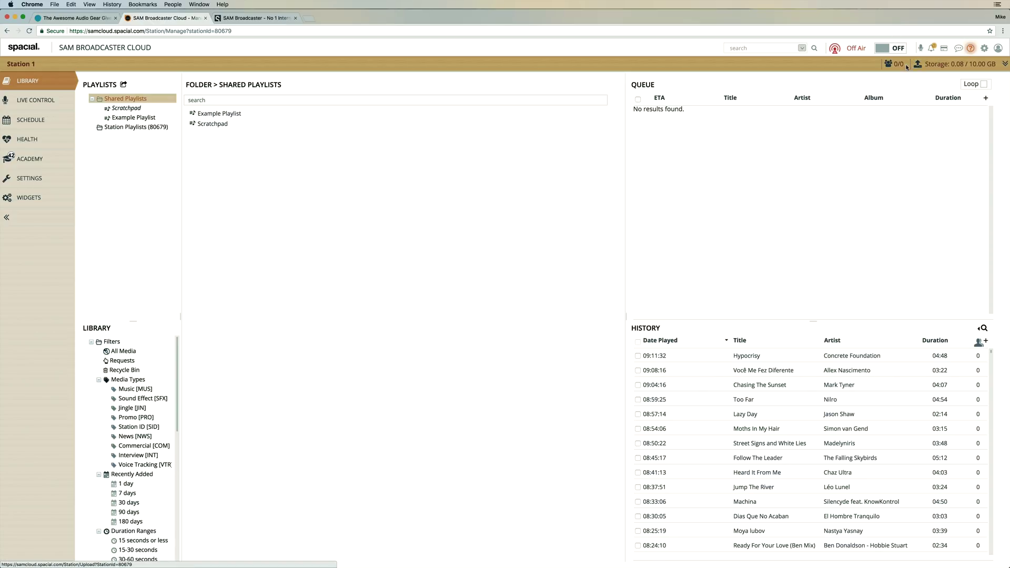
# Queue aap10.mp3 and aap11.mp3 from the Podcast episodes folder on the Upload page
pyautogui.click(915, 64)
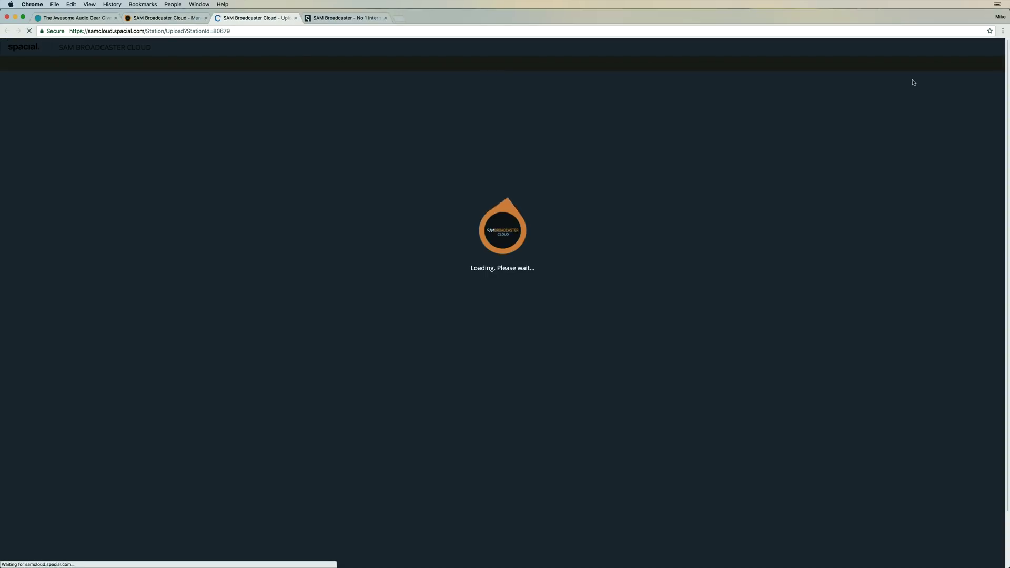
pyautogui.press('super+Tab')
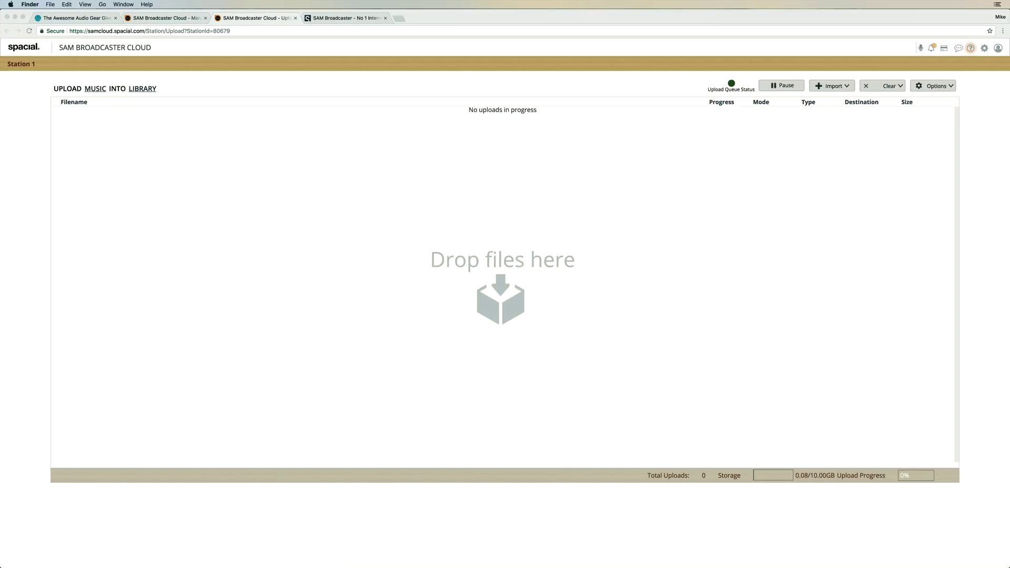
pyautogui.press('super+n')
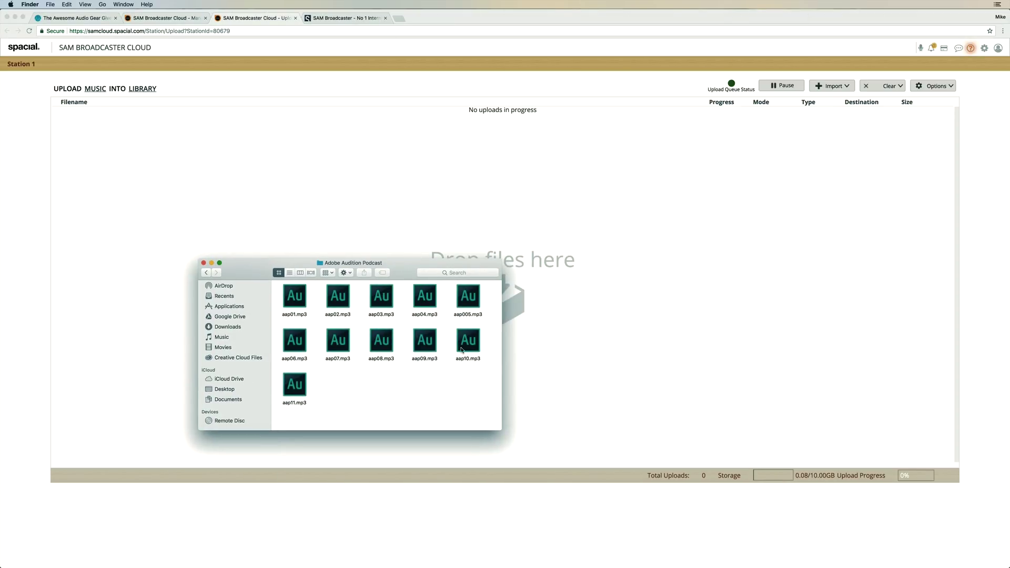
pyautogui.click(461, 350)
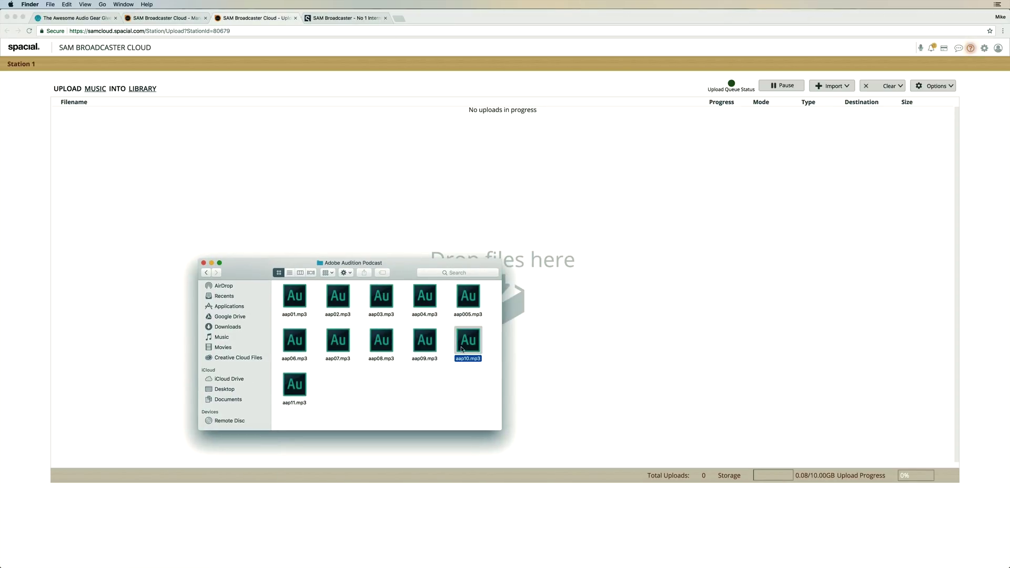
pyautogui.keyDown('super'); pyautogui.click(290, 394); pyautogui.keyUp('super')
pyautogui.moveTo(303, 397); pyautogui.dragTo(368, 216)
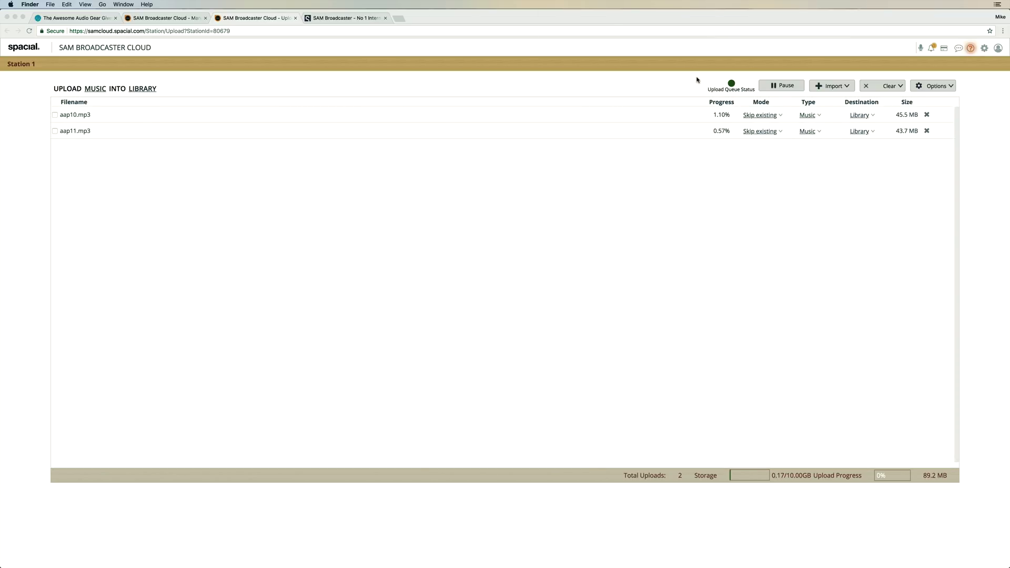
pyautogui.click(695, 207)
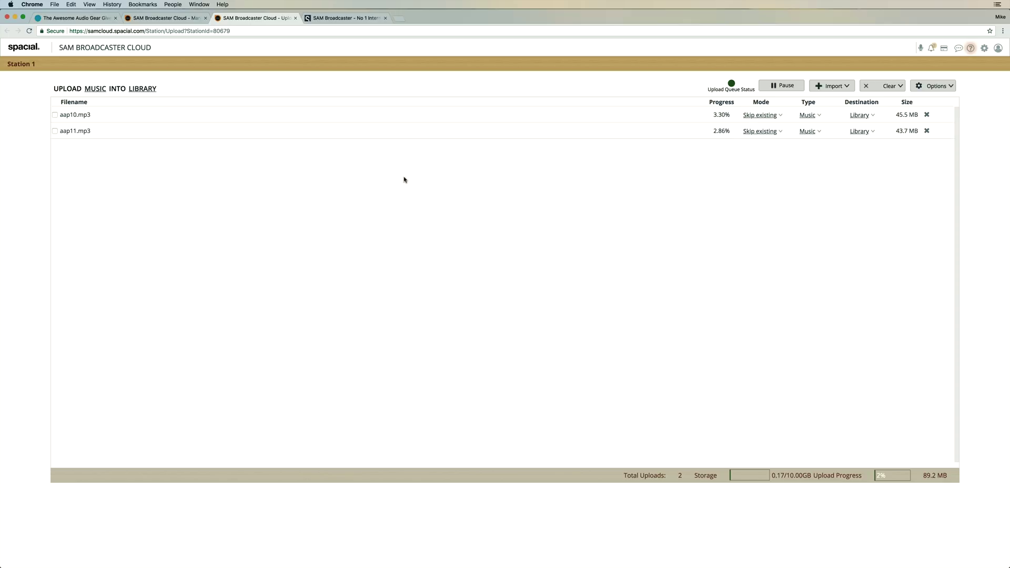
# Set the queued uploads' media type to Interview (INT) and confirm
pyautogui.click(95, 88)
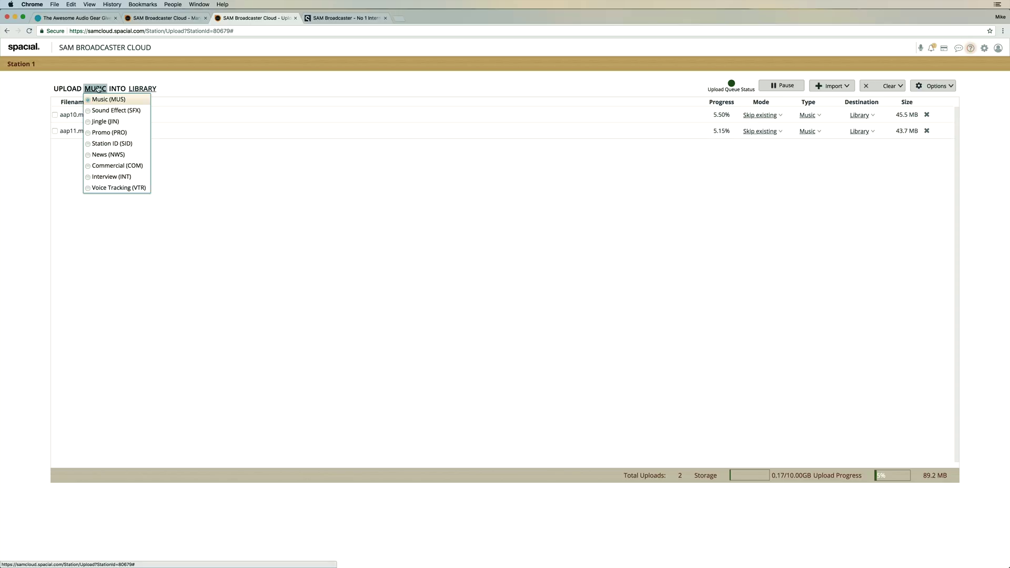
pyautogui.click(102, 176)
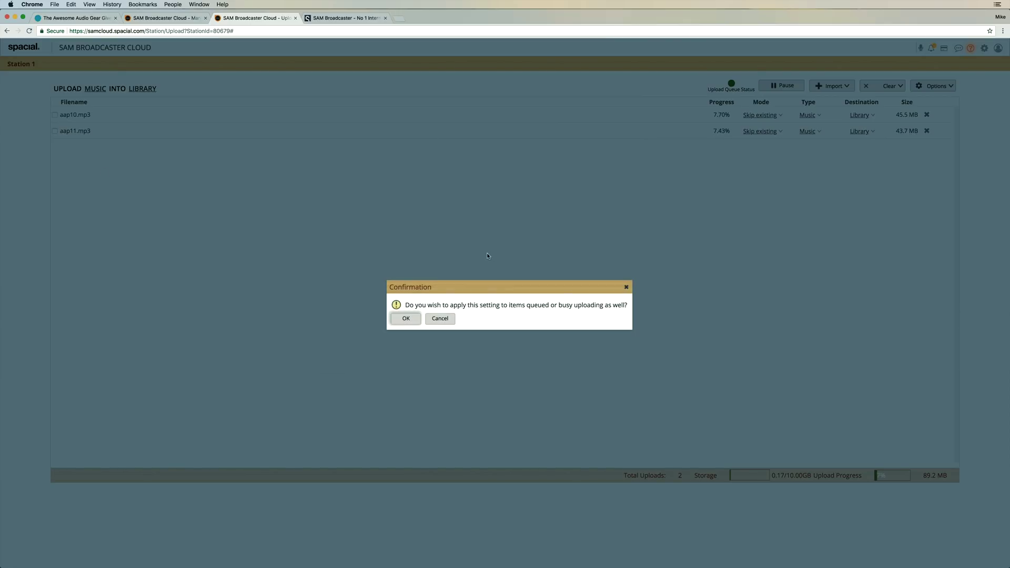
pyautogui.click(405, 318)
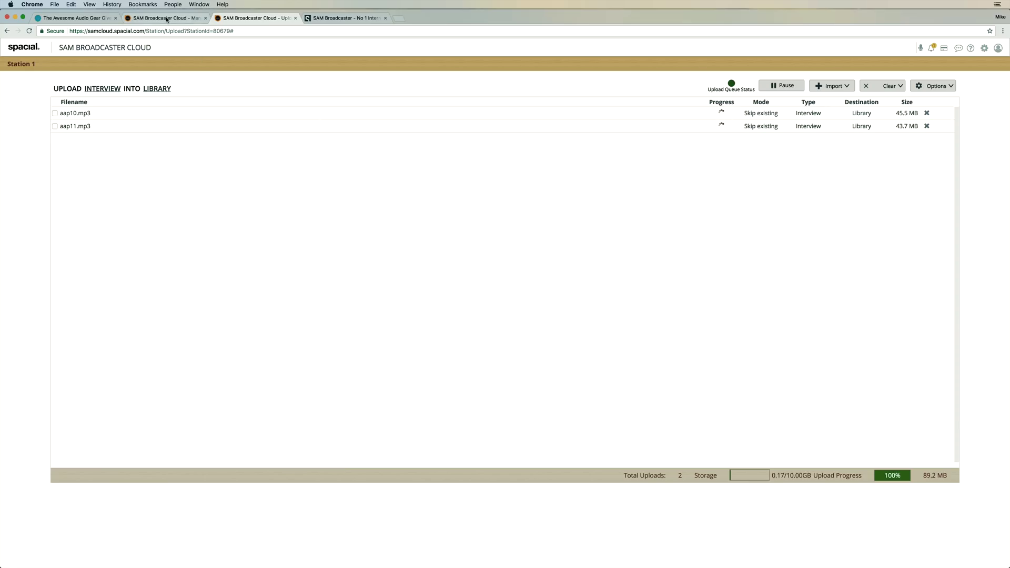
# Reload the Manage page and filter the library to Interview [INT] media
pyautogui.click(166, 18)
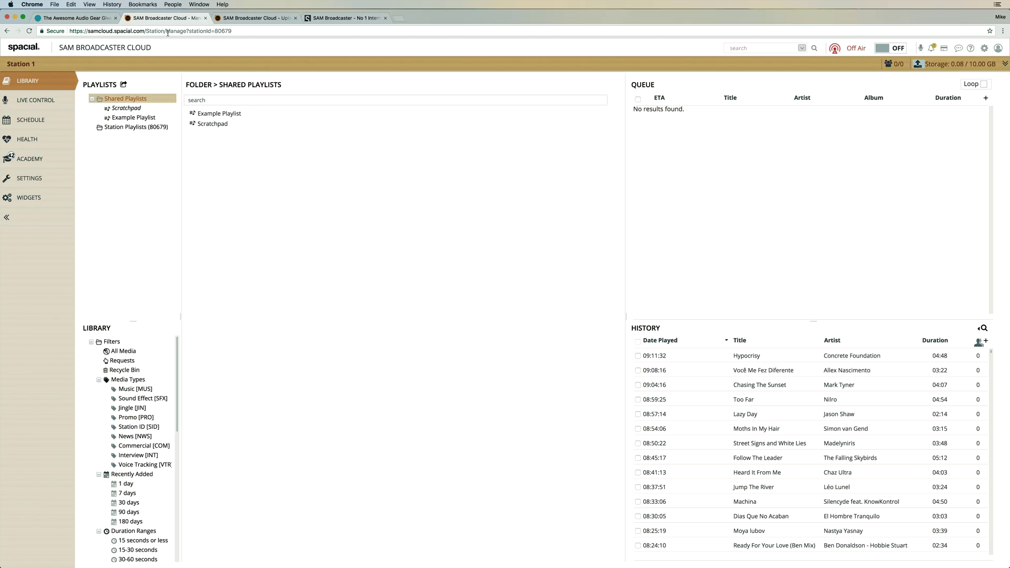
pyautogui.click(29, 31)
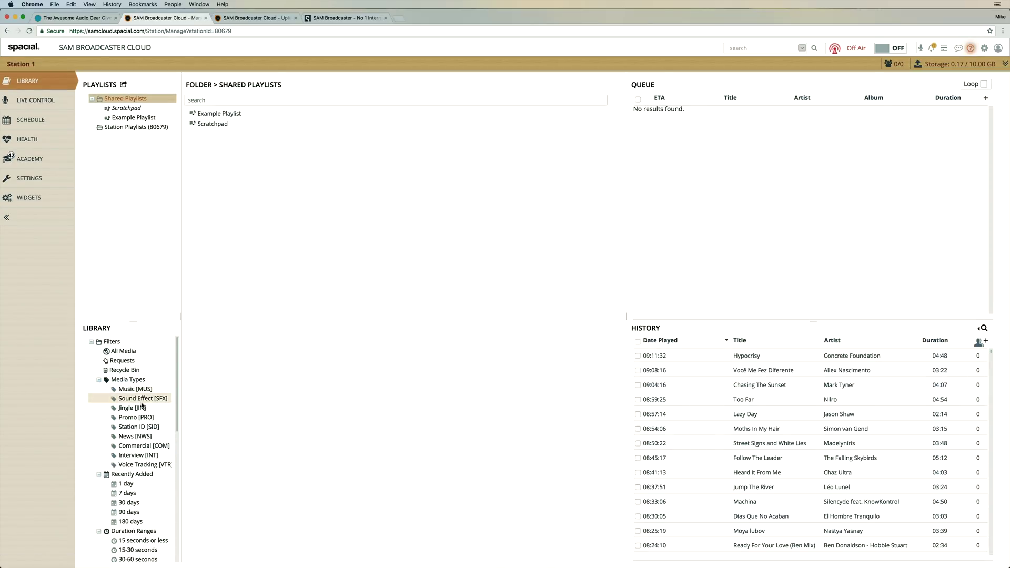
pyautogui.click(140, 457)
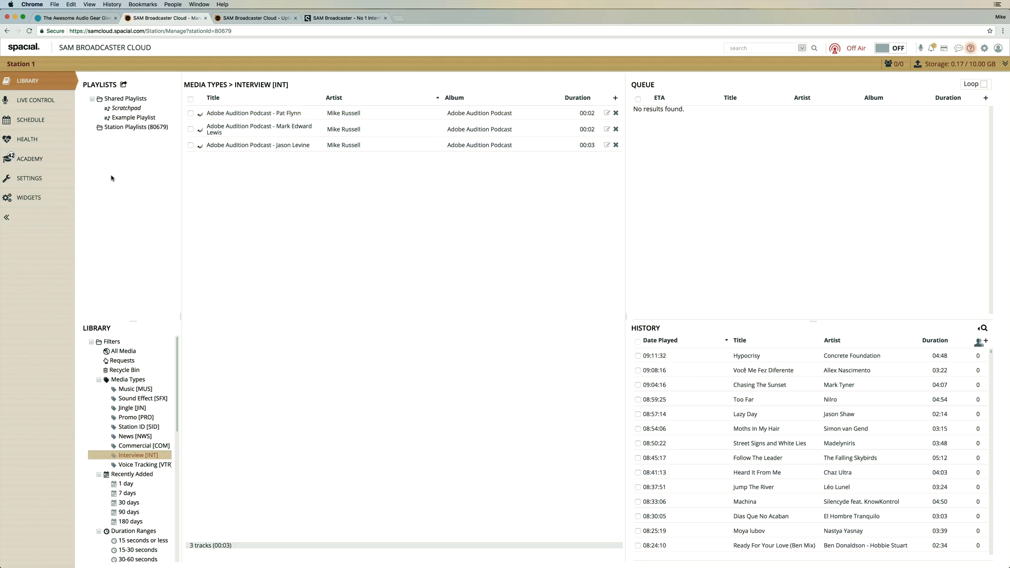
pyautogui.click(29, 178)
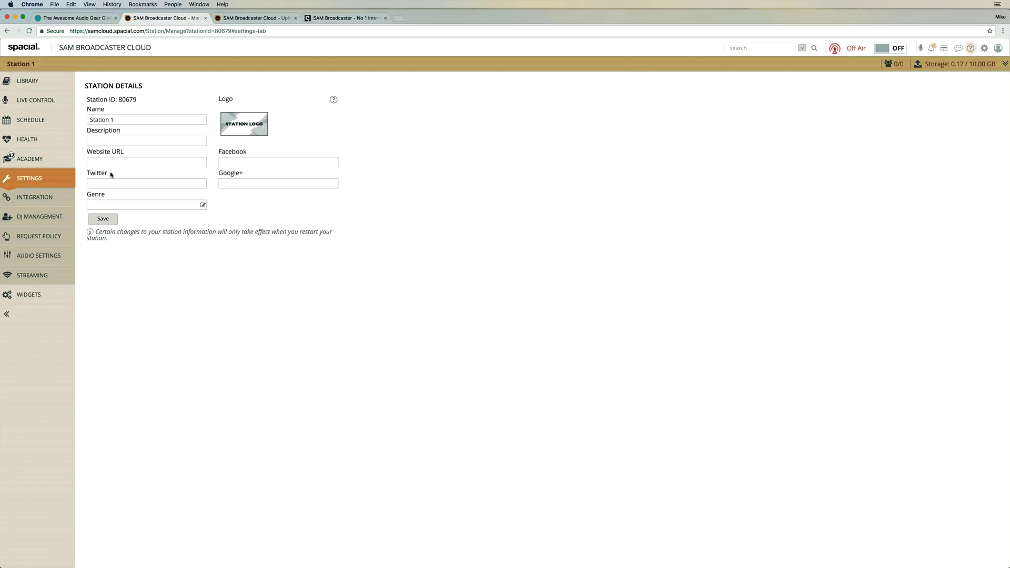
pyautogui.tripleClick(142, 119)
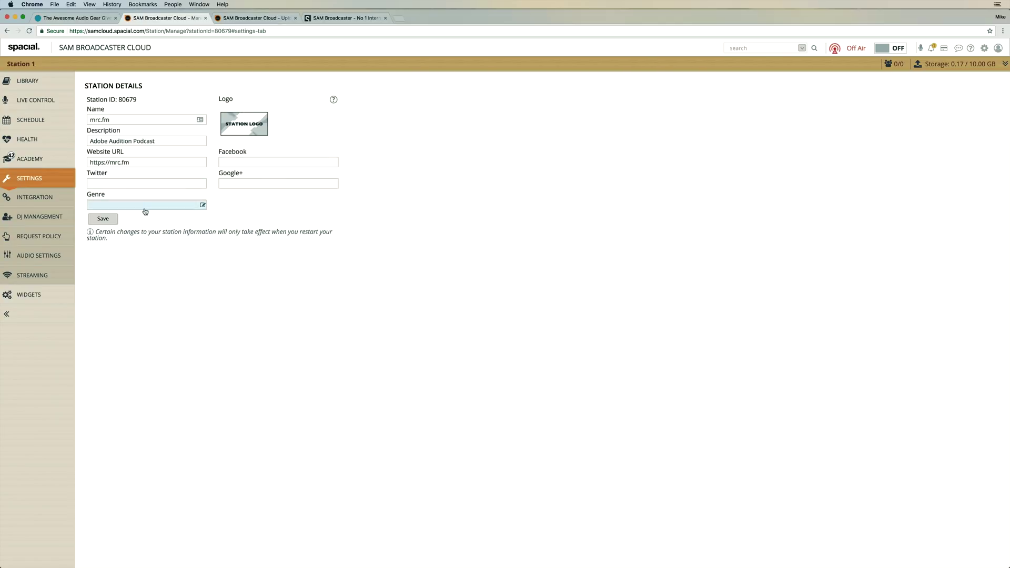
pyautogui.click(170, 206)
pyautogui.click(519, 302)
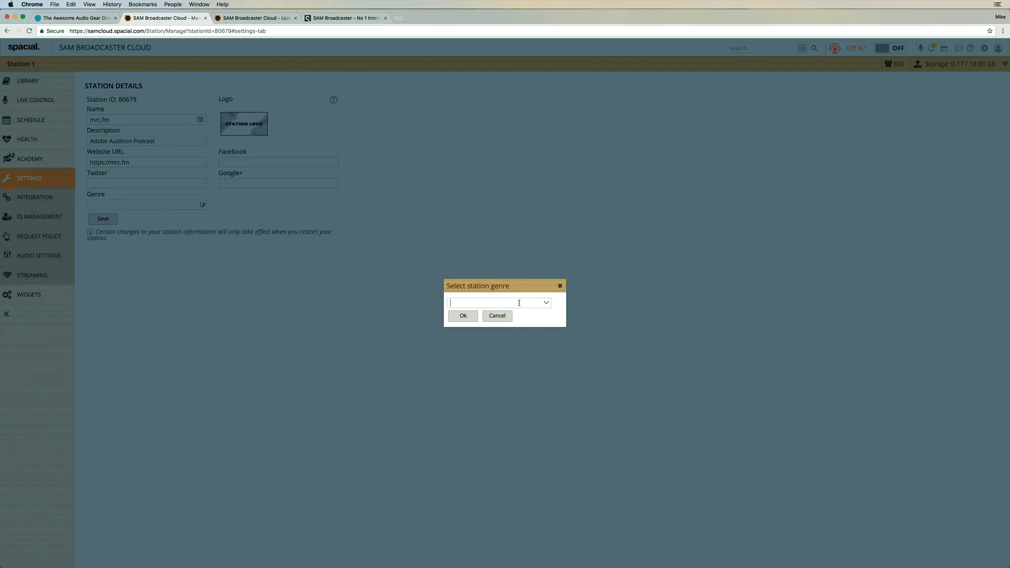
pyautogui.click(546, 303)
pyautogui.scroll(-10, 522, 345)
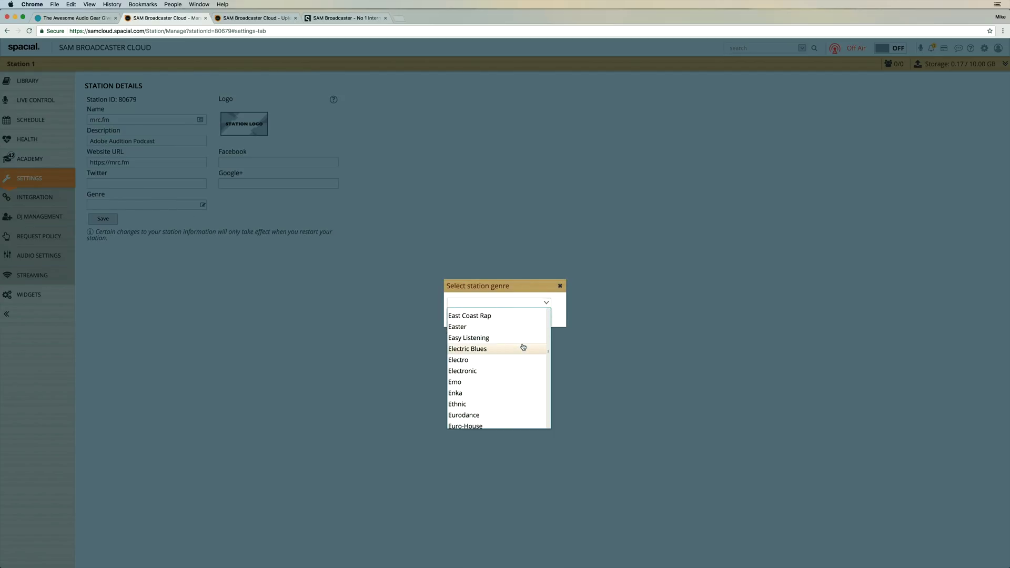
pyautogui.write('spee')
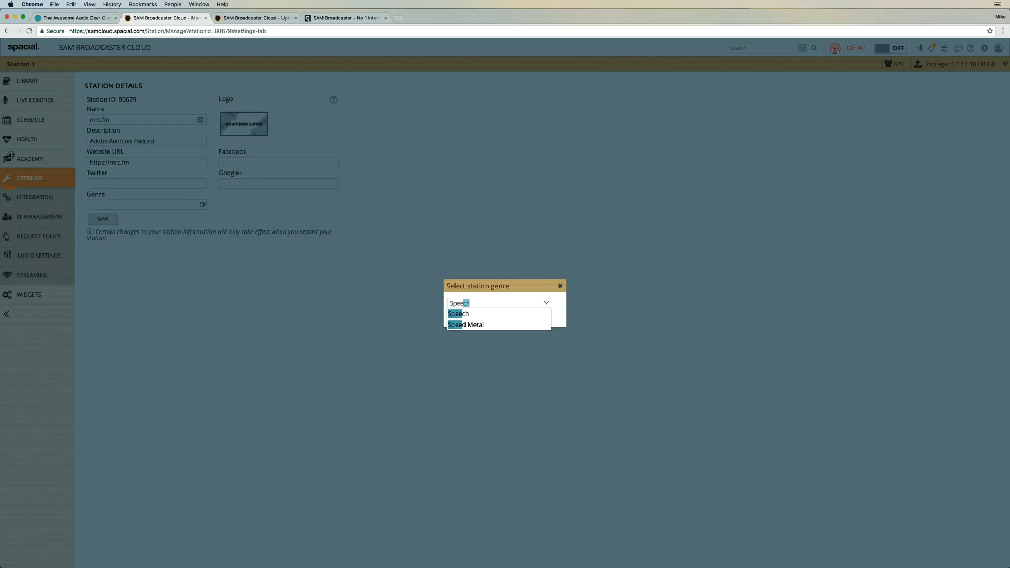
pyautogui.click(466, 313)
pyautogui.click(468, 317)
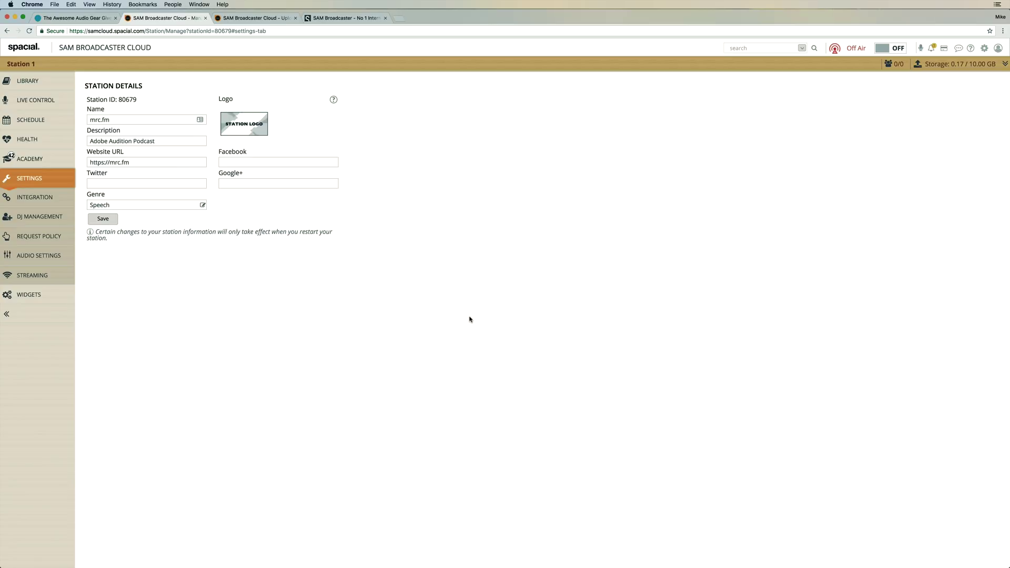
pyautogui.moveTo(252, 121)
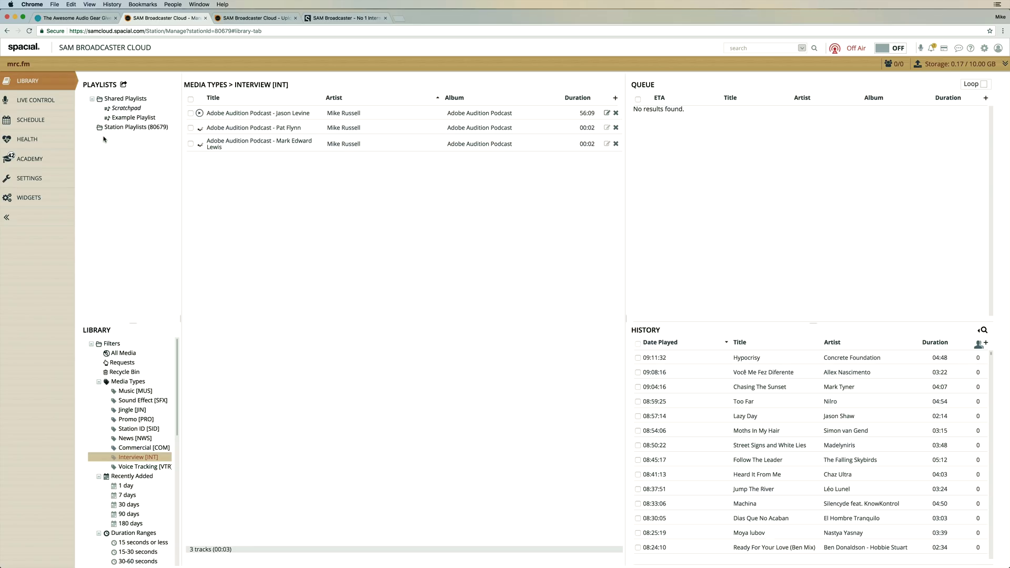
pyautogui.click(29, 102)
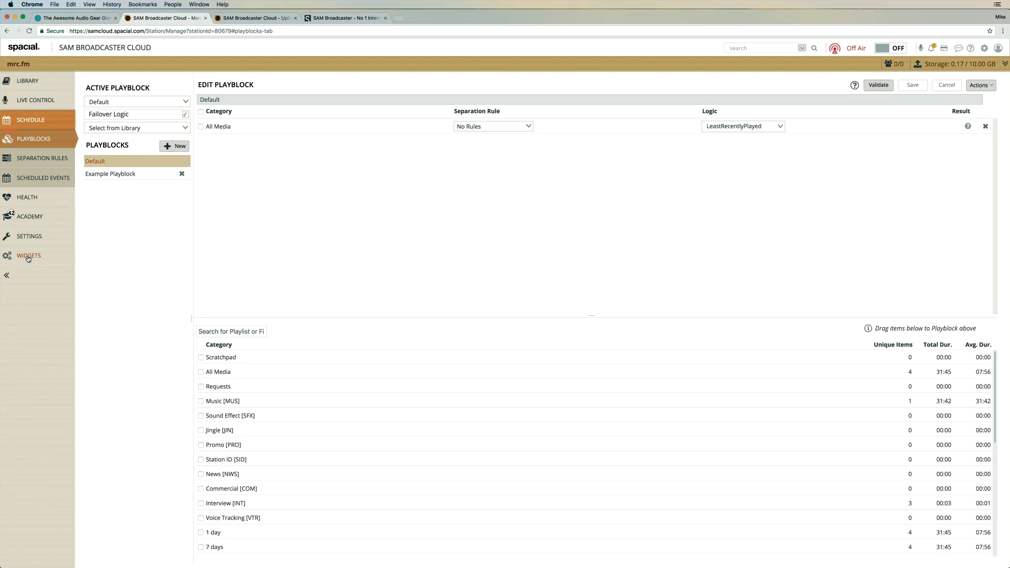
# Queue the 56:09 Adobe Audition Podcast interview and switch the station On Air
pyautogui.click(27, 81)
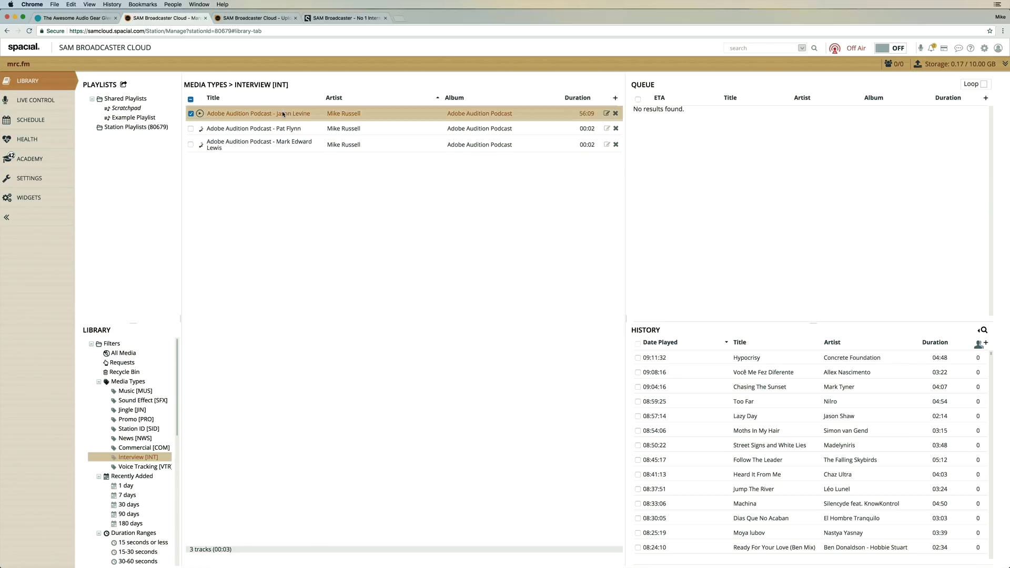
pyautogui.moveTo(293, 114); pyautogui.dragTo(658, 156)
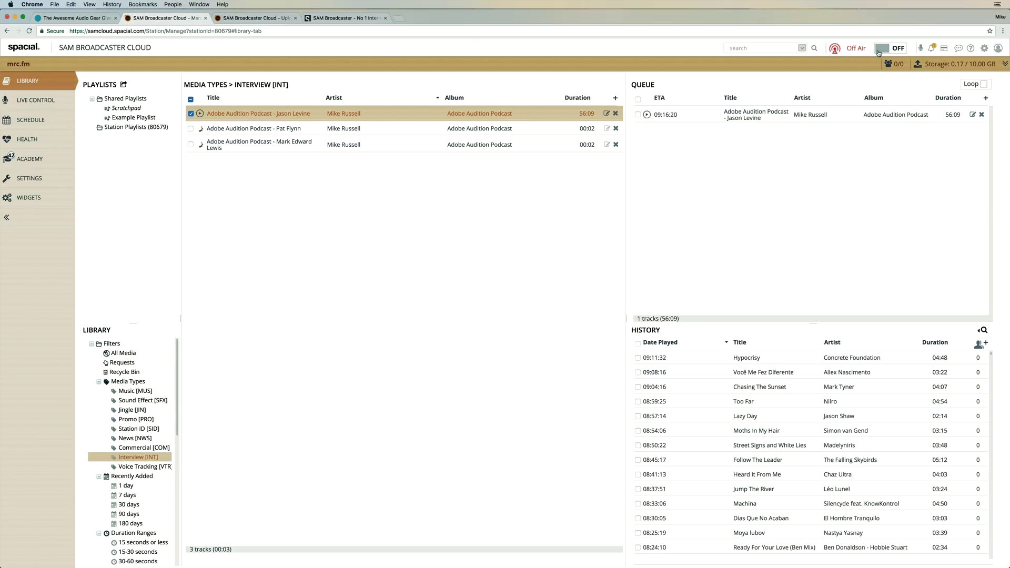
pyautogui.click(885, 50)
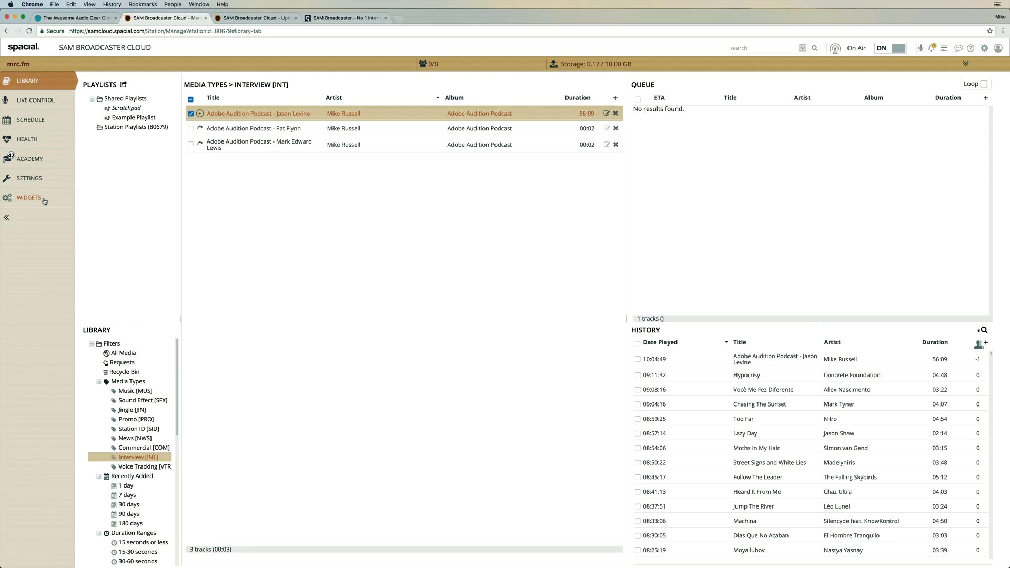
# Open the free hosted mrc.fm player site from the Widgets page
pyautogui.click(44, 199)
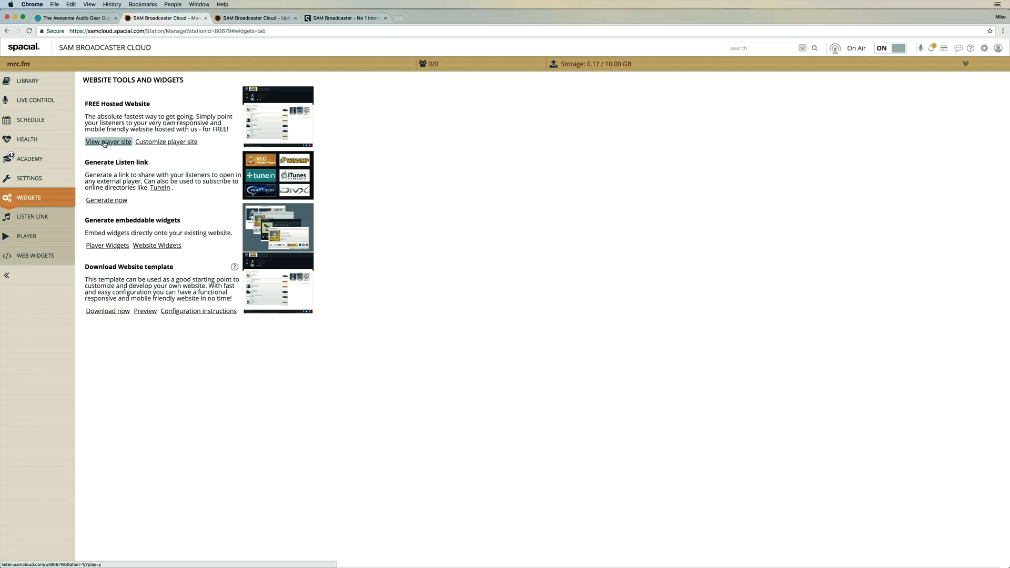
pyautogui.click(105, 143)
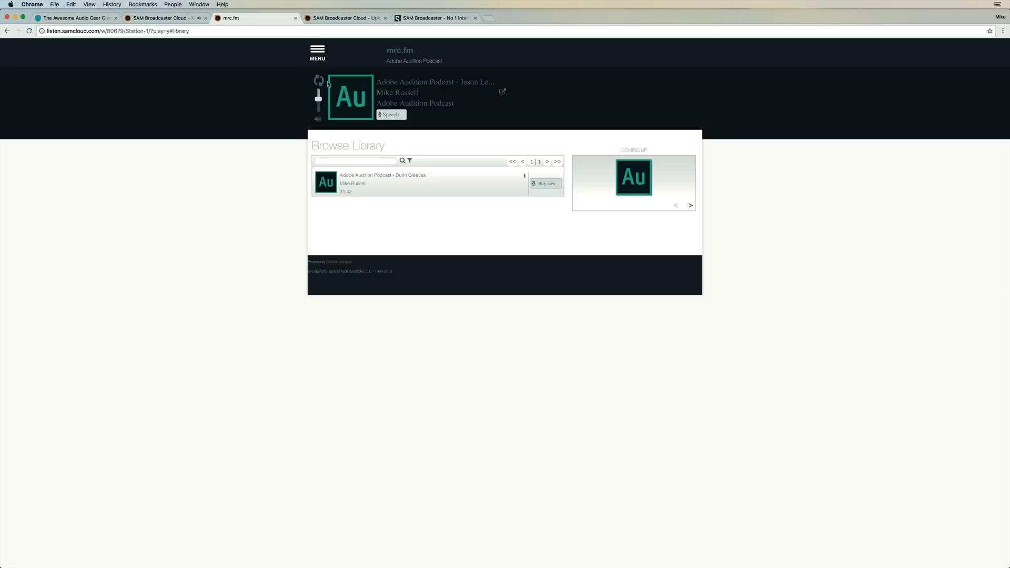
# Stop the mrc.fm stream with the play icon beside the artwork
pyautogui.click(323, 83)
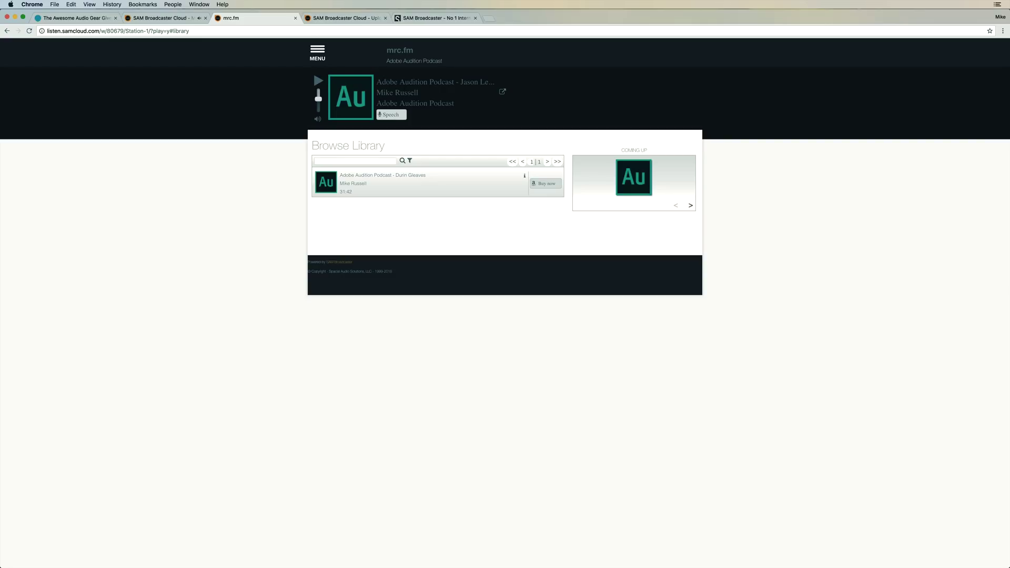